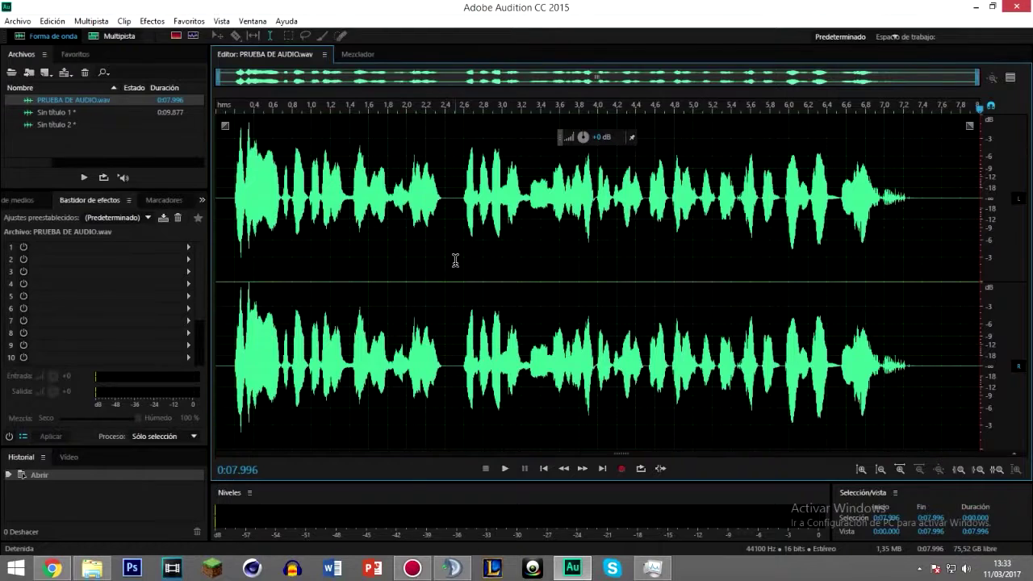
Step: Play the PRUEBA DE AUDIO.wav recording from near its start, at 0:00.141
{"action": "double_click", "coordinate": [455, 260]}
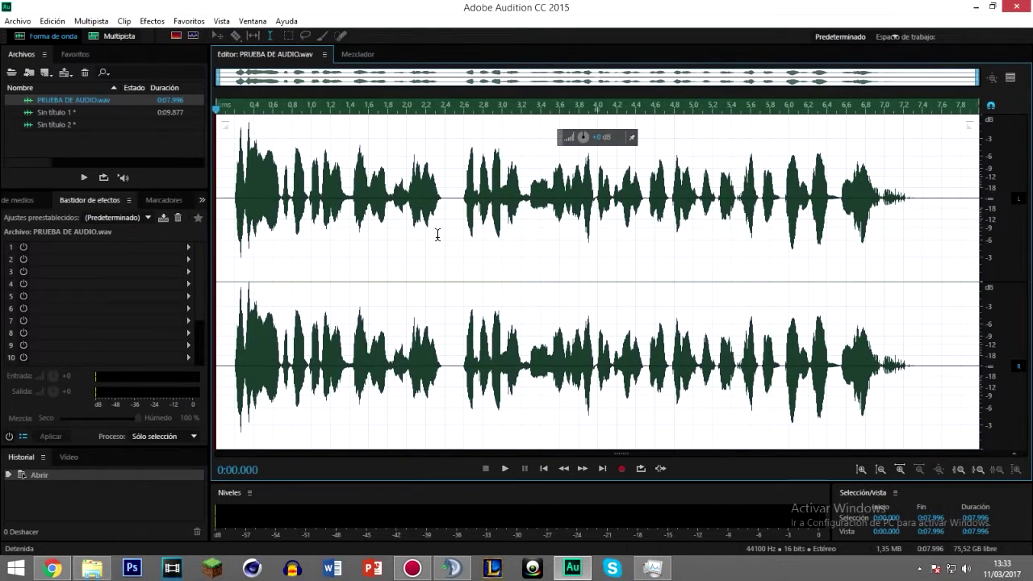
{"action": "left_click", "coordinate": [333, 232]}
{"action": "left_click", "coordinate": [230, 261]}
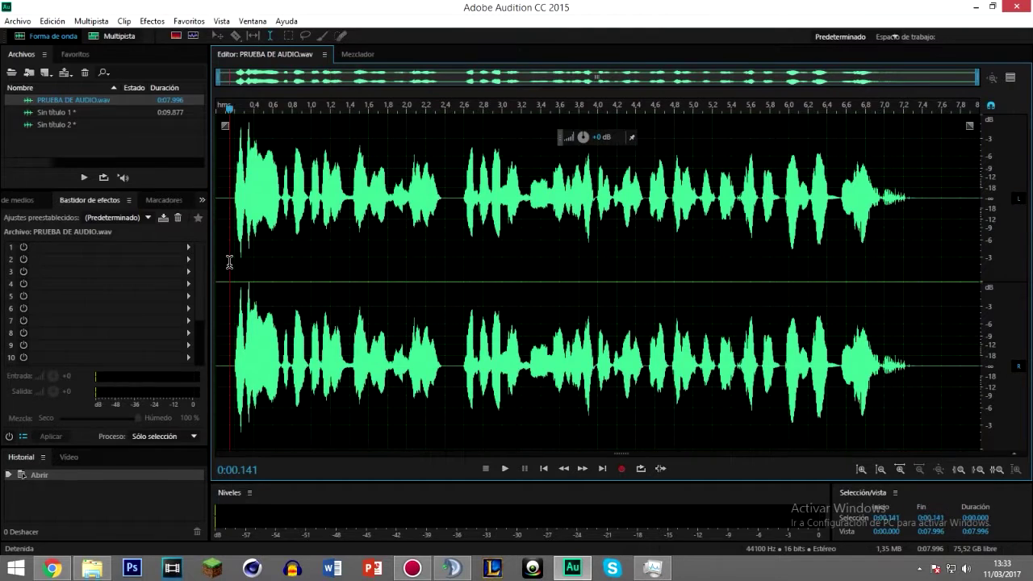
{"action": "left_click", "coordinate": [509, 470]}
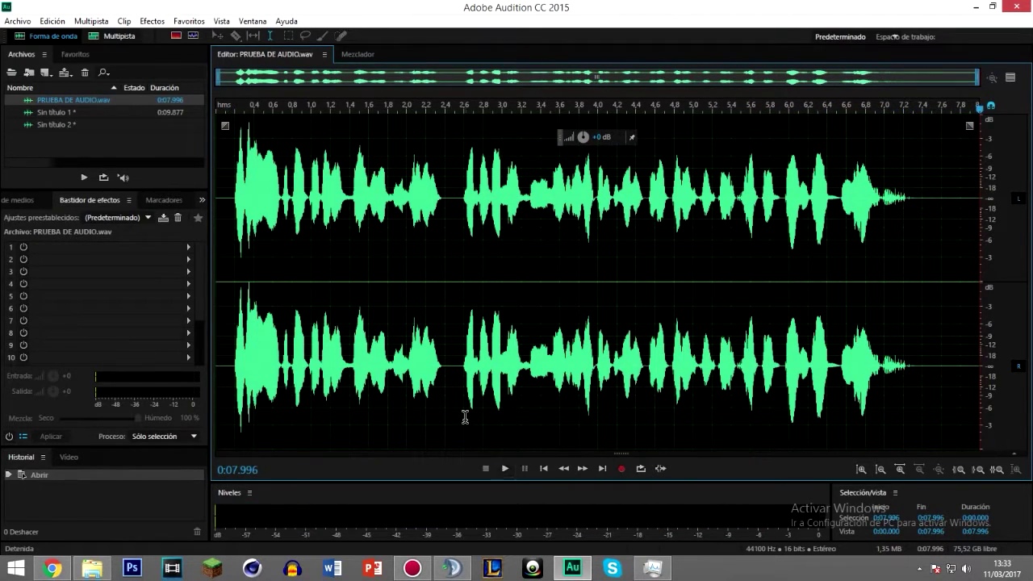
Step: Select the entire waveform and add a Compresor multibanda with the Emisión preset in slot 1 of the effects rack
{"action": "double_click", "coordinate": [446, 382]}
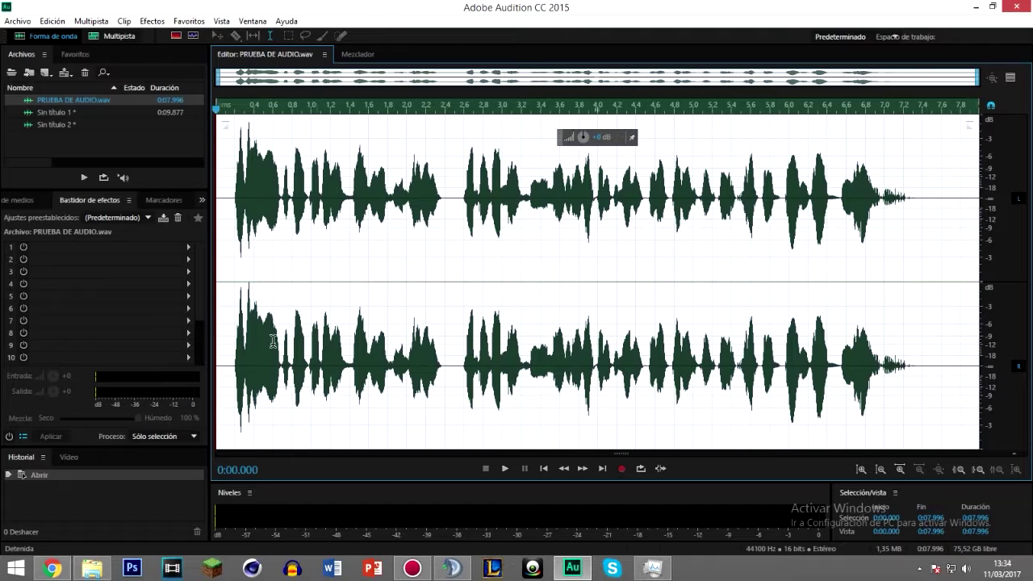
{"action": "left_click", "coordinate": [71, 54]}
{"action": "scroll", "coordinate": [191, 114], "scroll_direction": "down", "scroll_amount": 5}
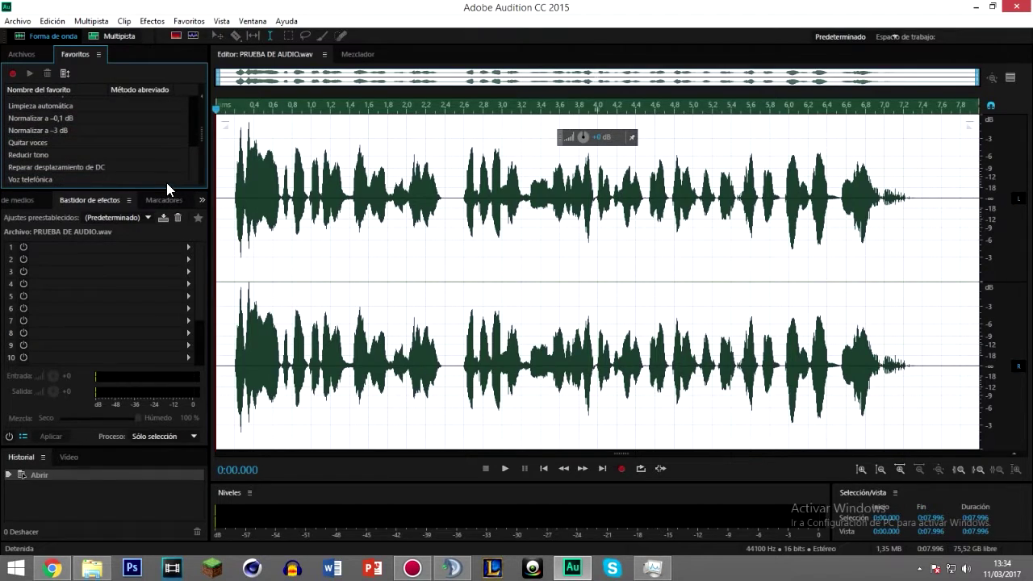
{"action": "left_click", "coordinate": [77, 247]}
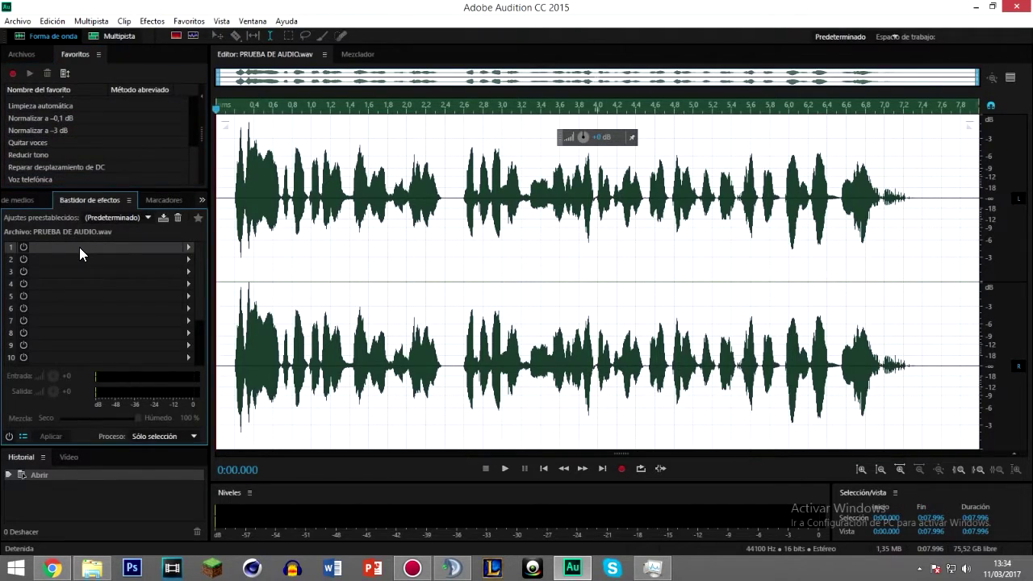
{"action": "left_click", "coordinate": [187, 249]}
{"action": "mouse_move", "coordinate": [223, 299]}
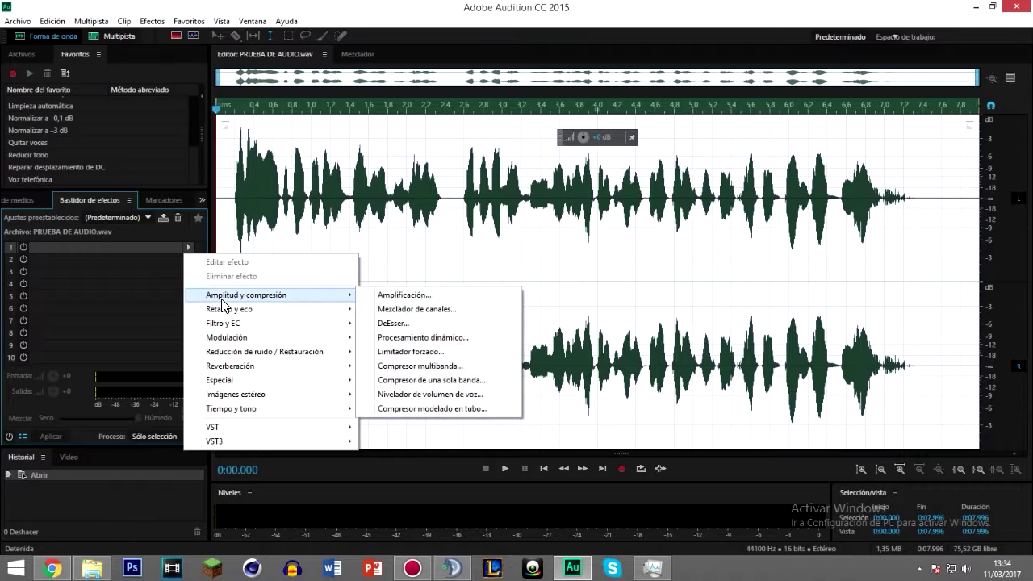
{"action": "left_click", "coordinate": [415, 368]}
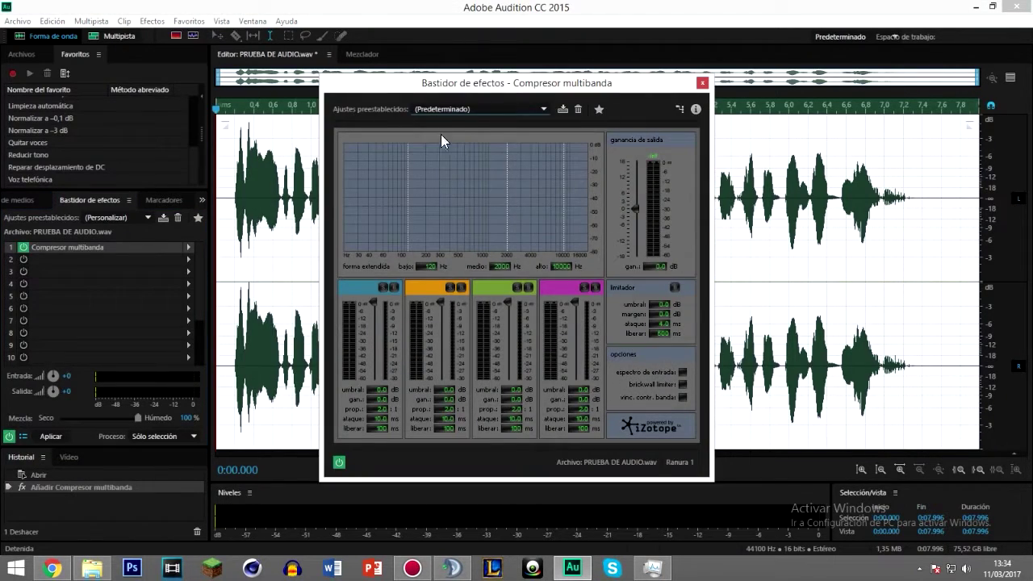
{"action": "left_click", "coordinate": [434, 109]}
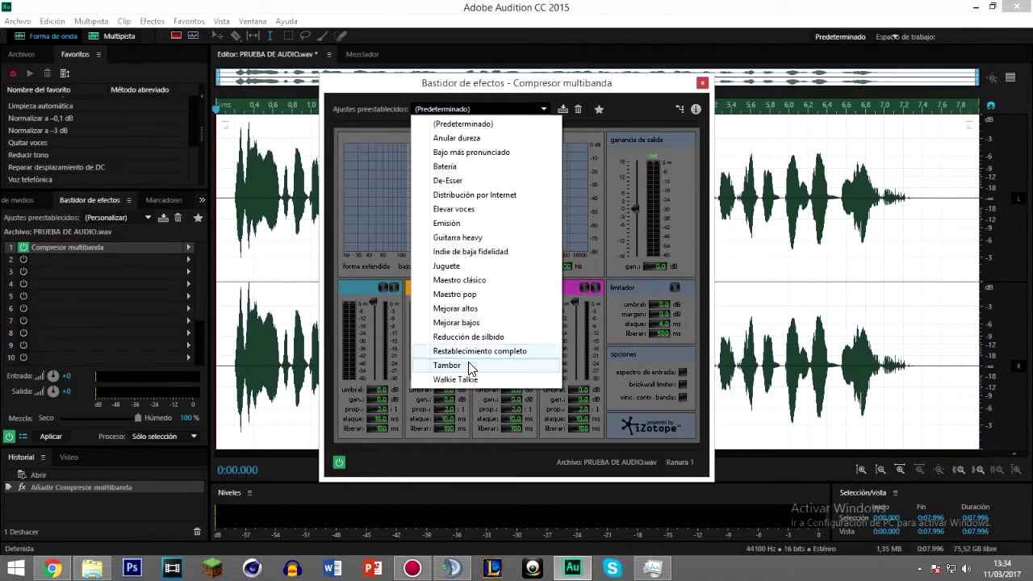
{"action": "left_click", "coordinate": [452, 223]}
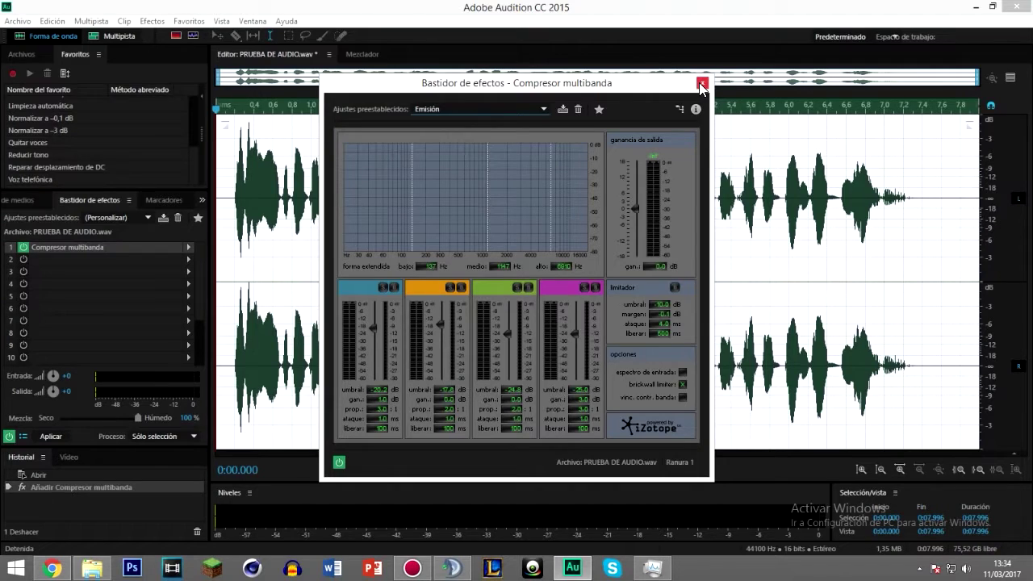
{"action": "left_click", "coordinate": [702, 83]}
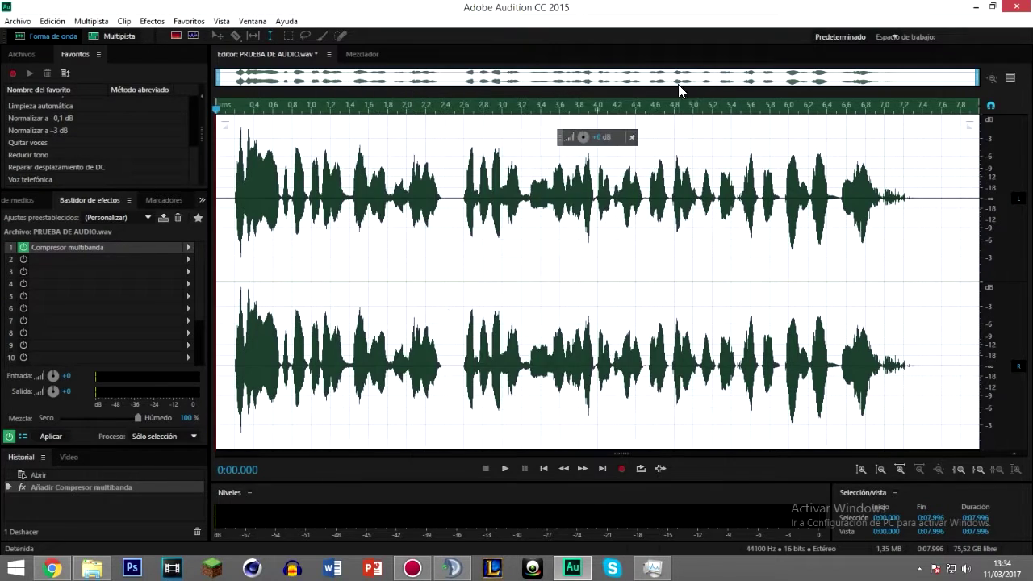
Step: Add an Ecualizador gráfico (30 bandas) in rack slot 2 with the preset Voz principal – Presencia y claridad
{"action": "left_click", "coordinate": [188, 259]}
{"action": "mouse_move", "coordinate": [243, 327]}
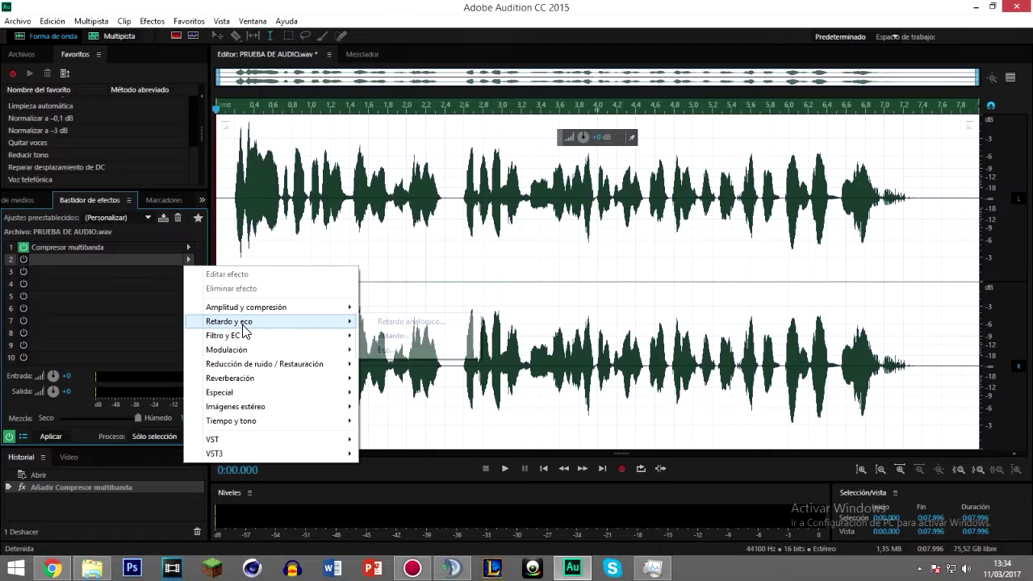
{"action": "left_click", "coordinate": [430, 379]}
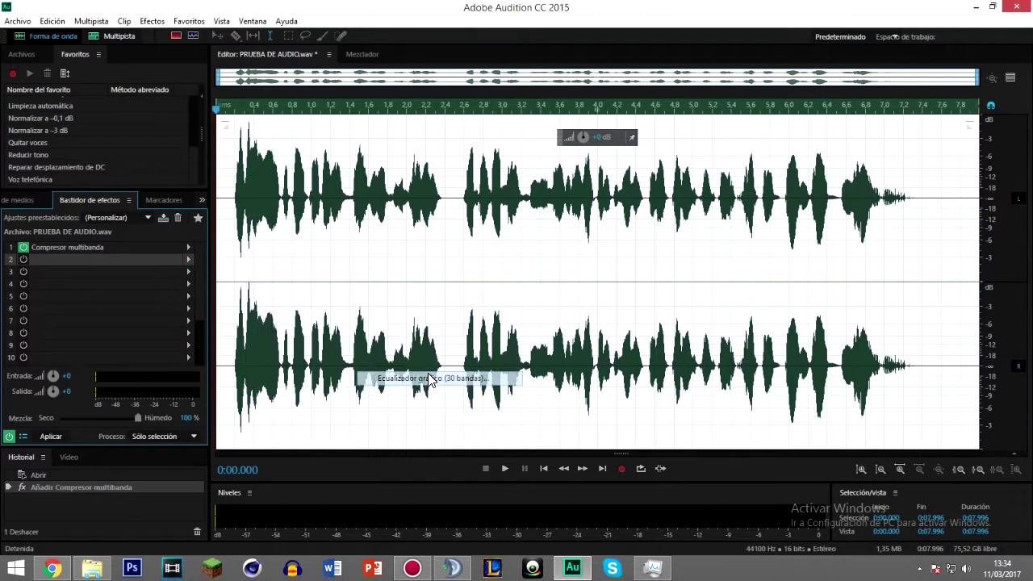
{"action": "left_click", "coordinate": [359, 164]}
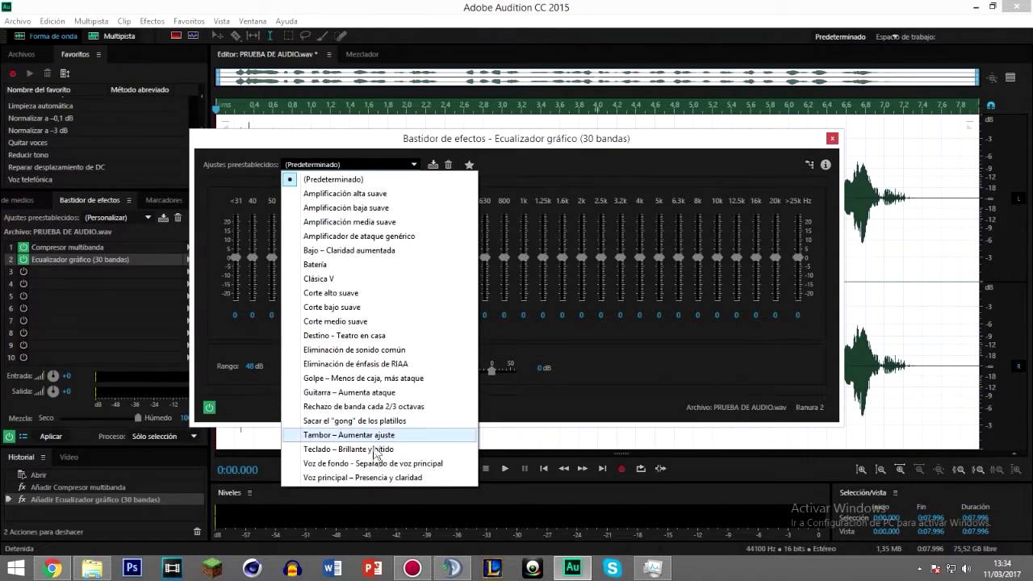
{"action": "left_click", "coordinate": [373, 477]}
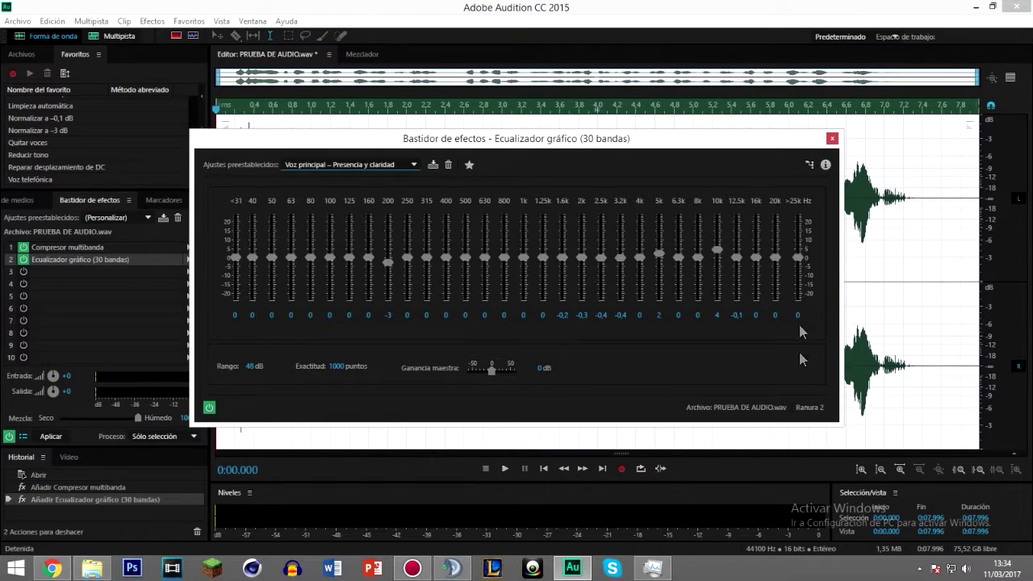
{"action": "left_click", "coordinate": [832, 138]}
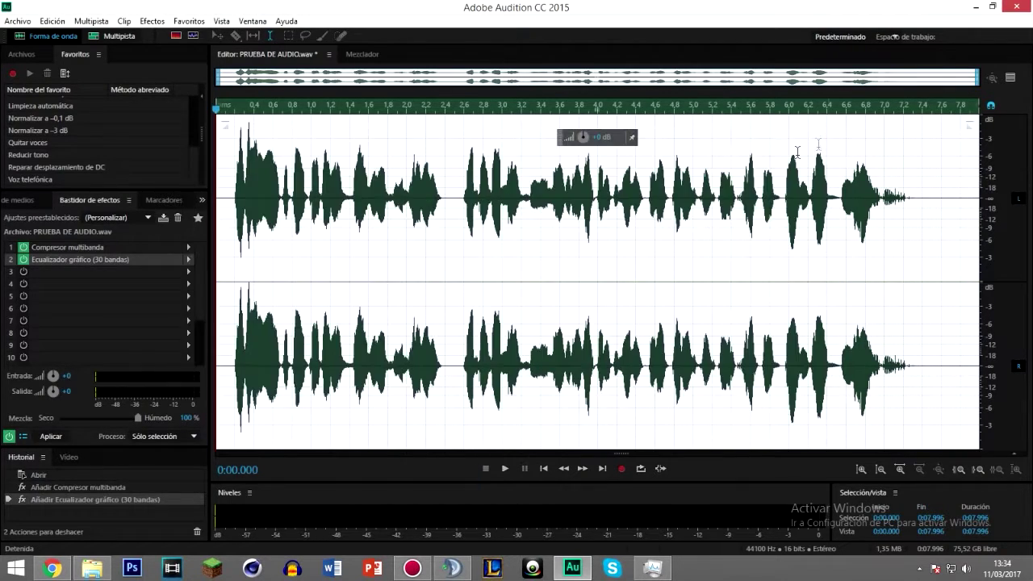
Step: Add an Ecualizador paramétrico in rack slot 3 with the Voces de rap preset
{"action": "left_click", "coordinate": [188, 271]}
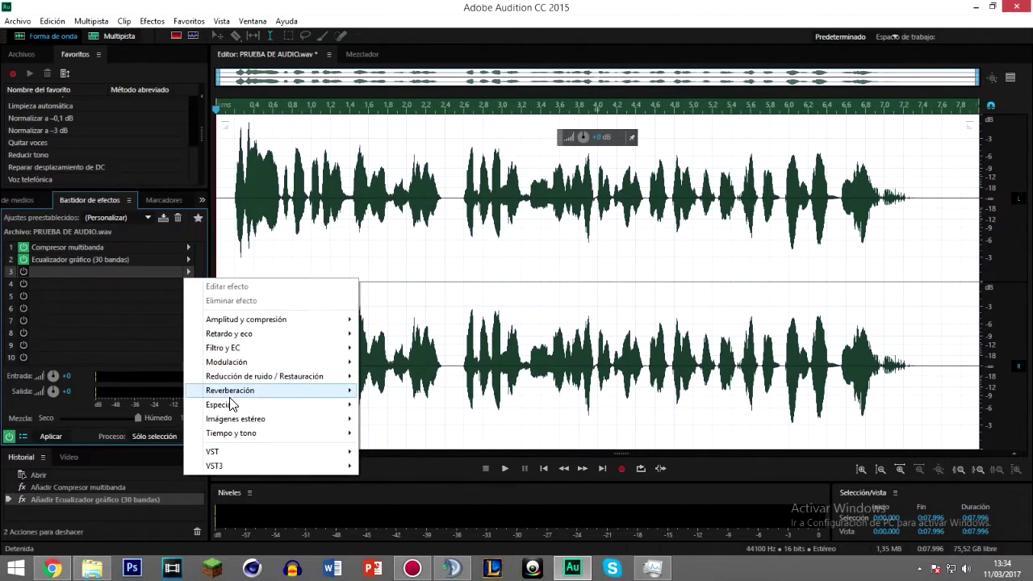
{"action": "mouse_move", "coordinate": [235, 347]}
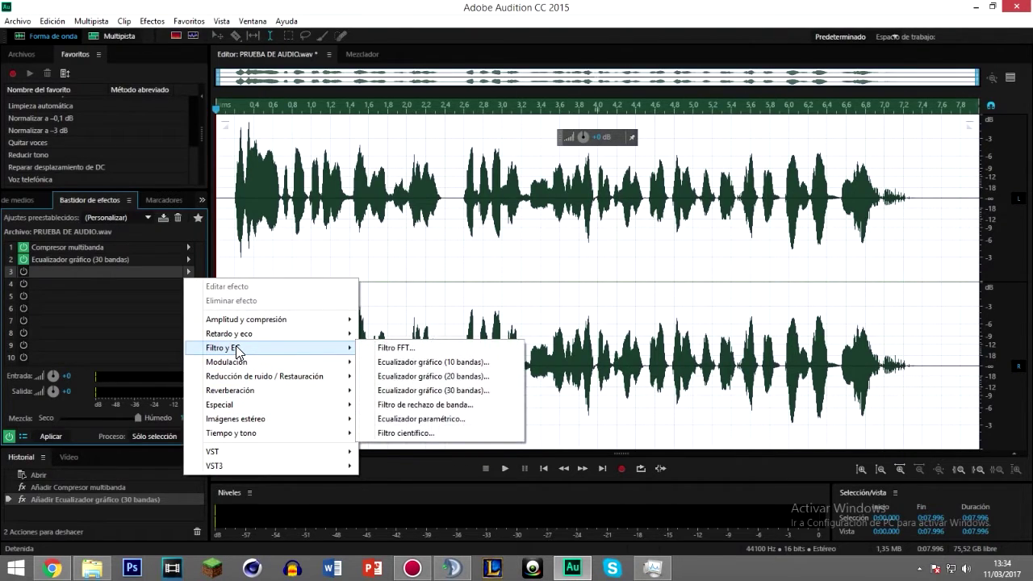
{"action": "left_click", "coordinate": [417, 418]}
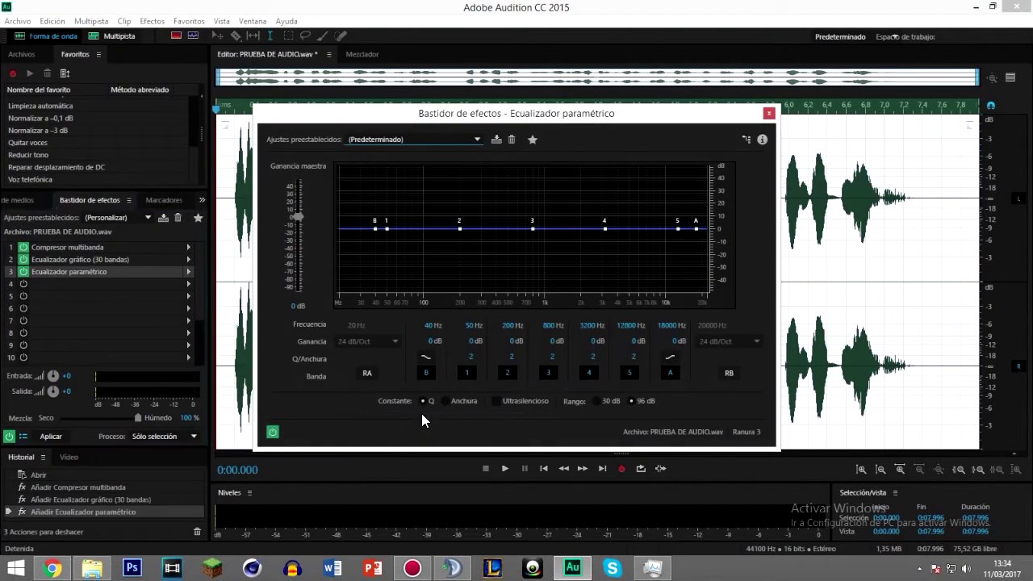
{"action": "left_click", "coordinate": [392, 140]}
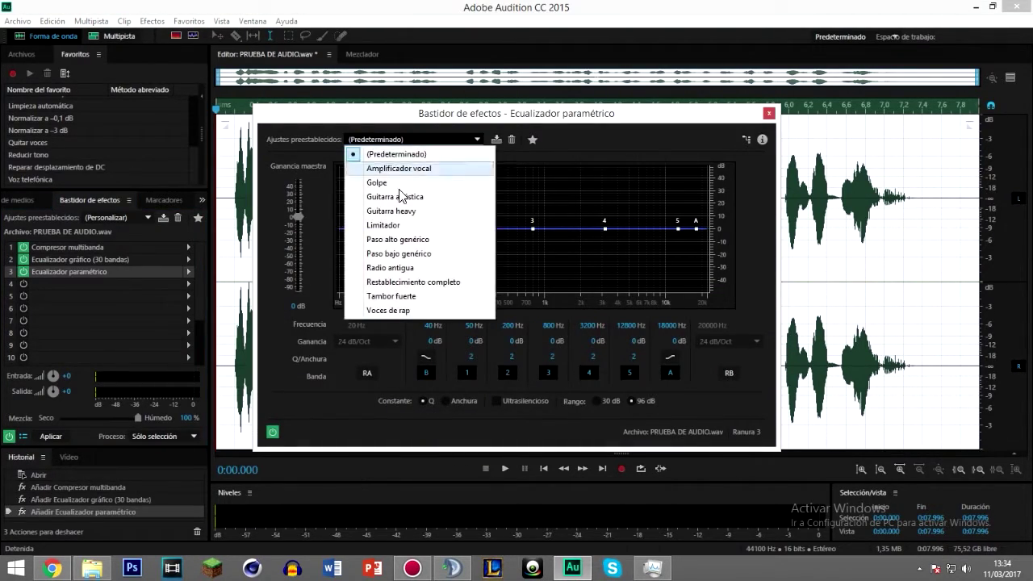
{"action": "left_click", "coordinate": [396, 306]}
{"action": "left_click", "coordinate": [770, 113]}
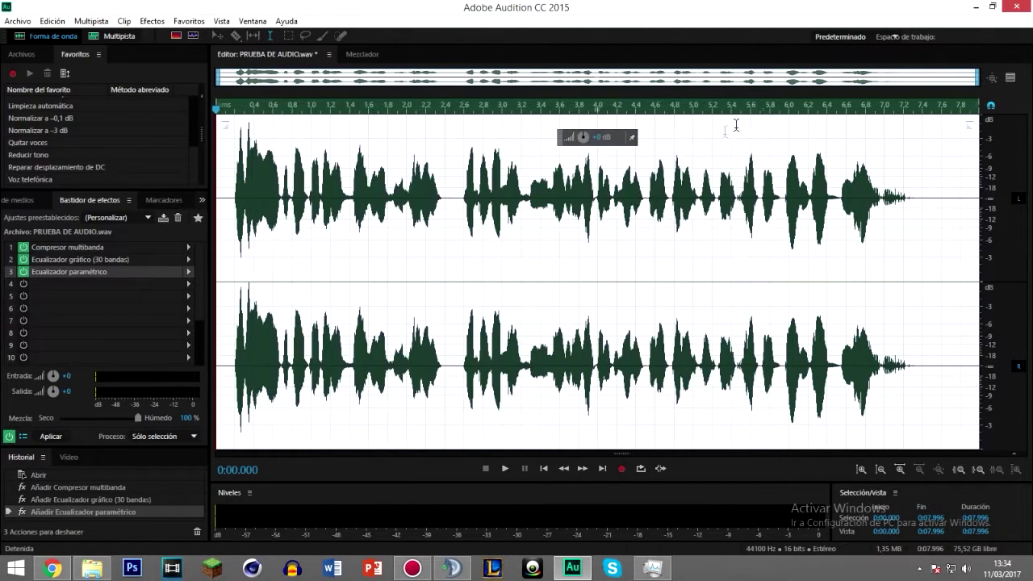
Step: Add a Reverberación de estudio in rack slot 4 and lower its Húmedo output level to about 3,6 %
{"action": "left_click", "coordinate": [185, 283]}
{"action": "left_click", "coordinate": [185, 283]}
{"action": "left_click", "coordinate": [185, 283]}
{"action": "mouse_move", "coordinate": [274, 402]}
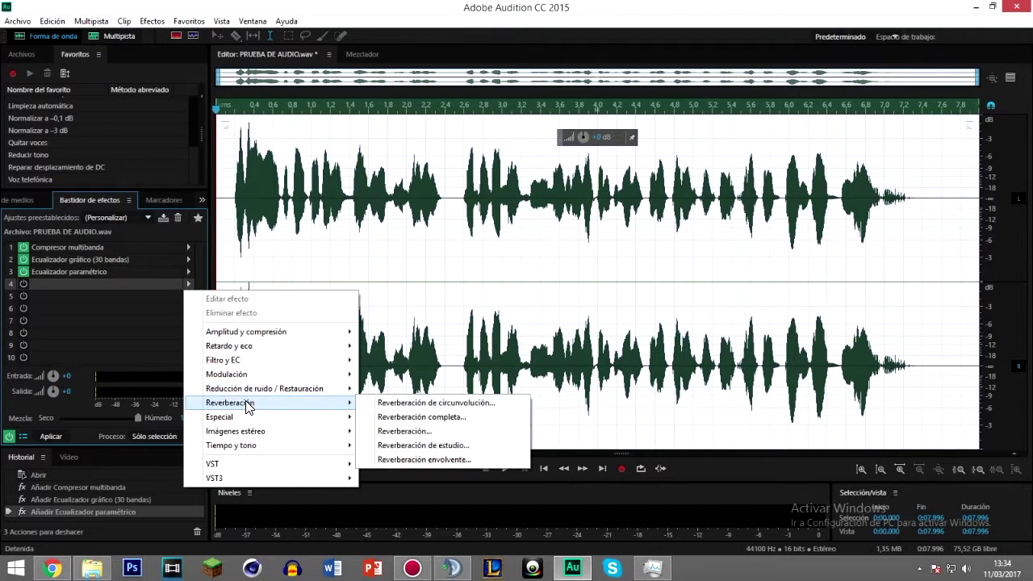
{"action": "left_click", "coordinate": [439, 444]}
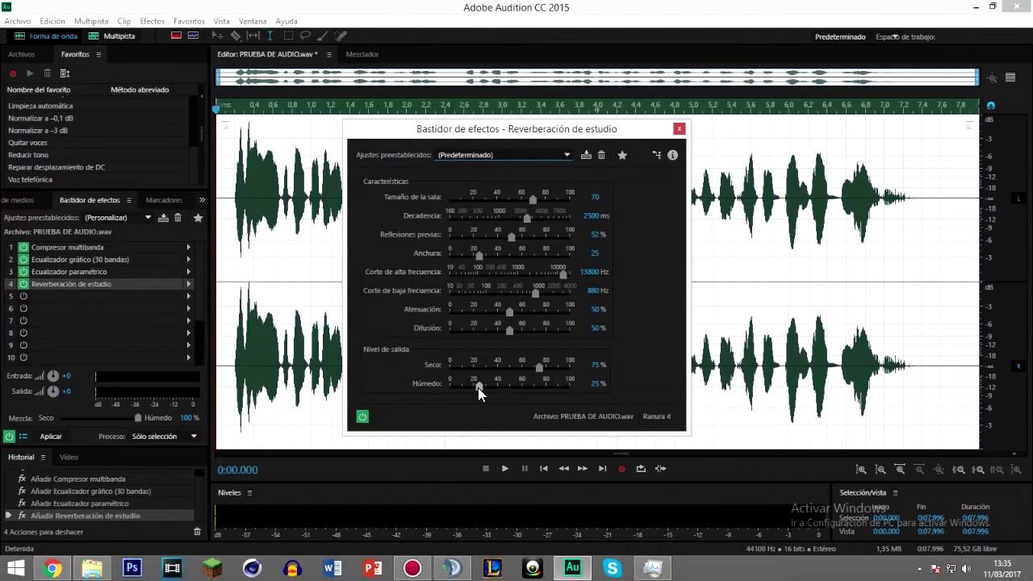
{"action": "left_click_drag", "start_coordinate": [478, 387], "coordinate": [459, 388]}
{"action": "left_click_drag", "start_coordinate": [449, 386], "coordinate": [450, 386]}
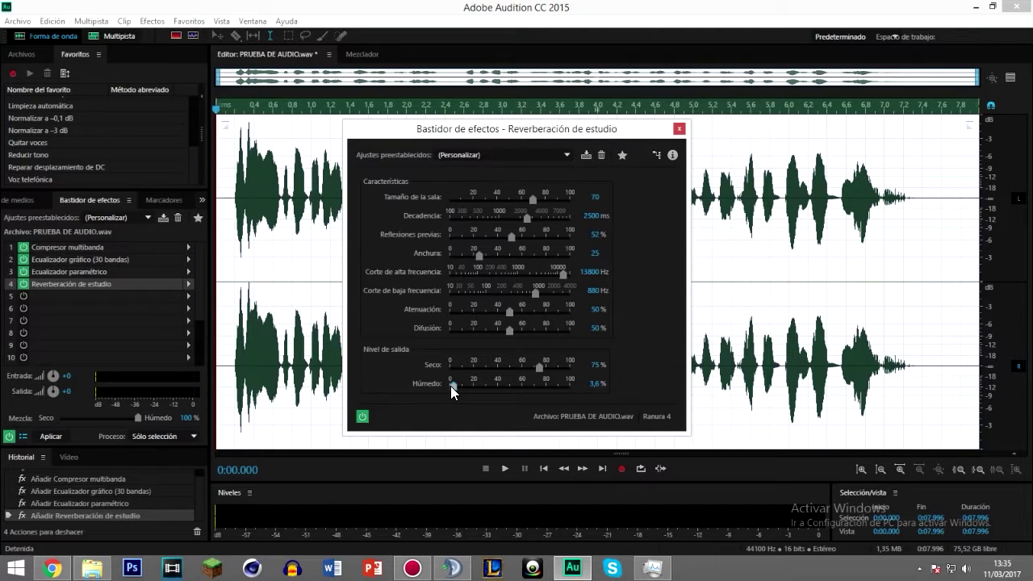
{"action": "left_click", "coordinate": [680, 129]}
Step: Add a Filtro científico effect in slot 5 of the effects rack
{"action": "left_click", "coordinate": [190, 295]}
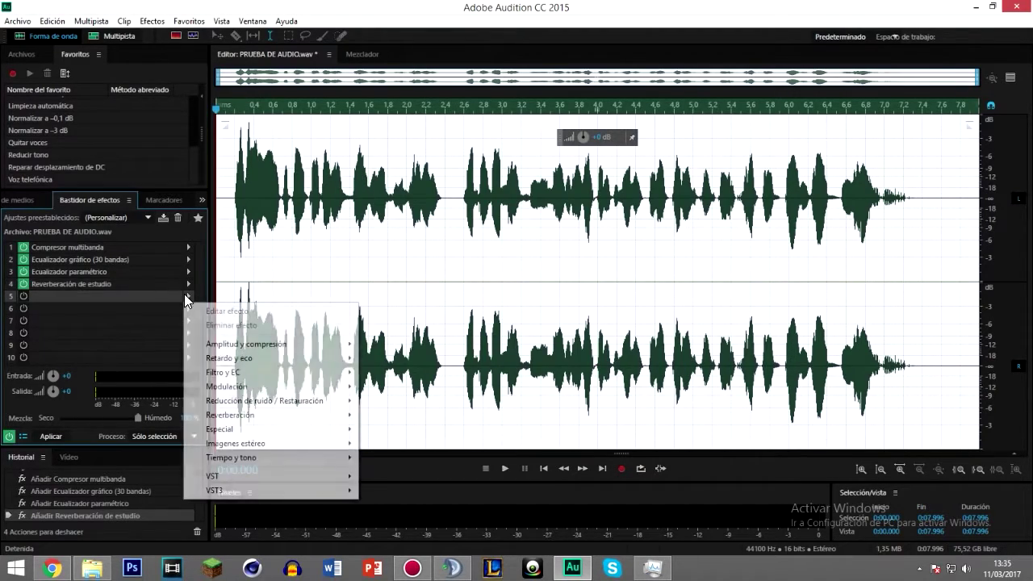
{"action": "mouse_move", "coordinate": [239, 373]}
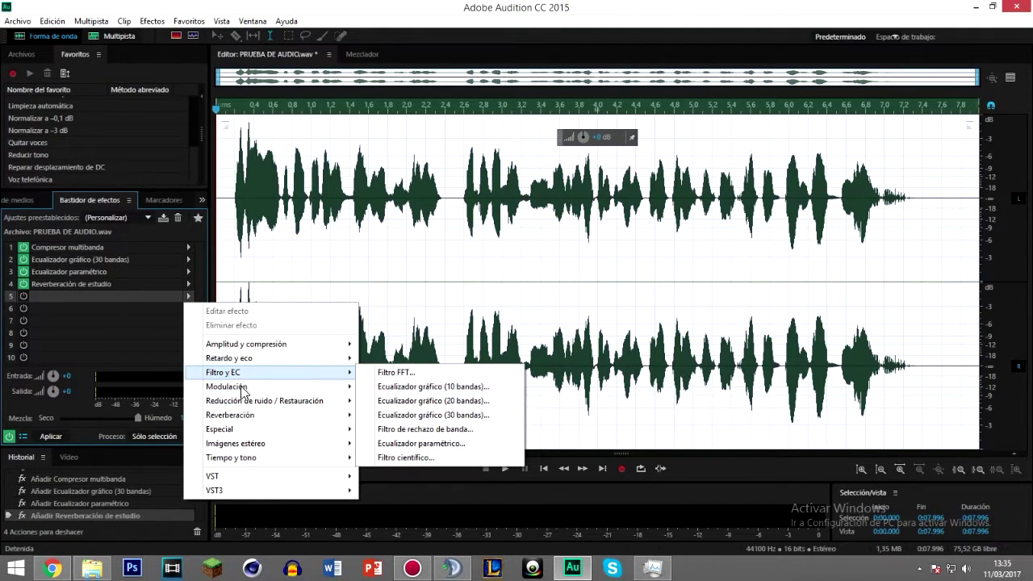
{"action": "mouse_move", "coordinate": [241, 415]}
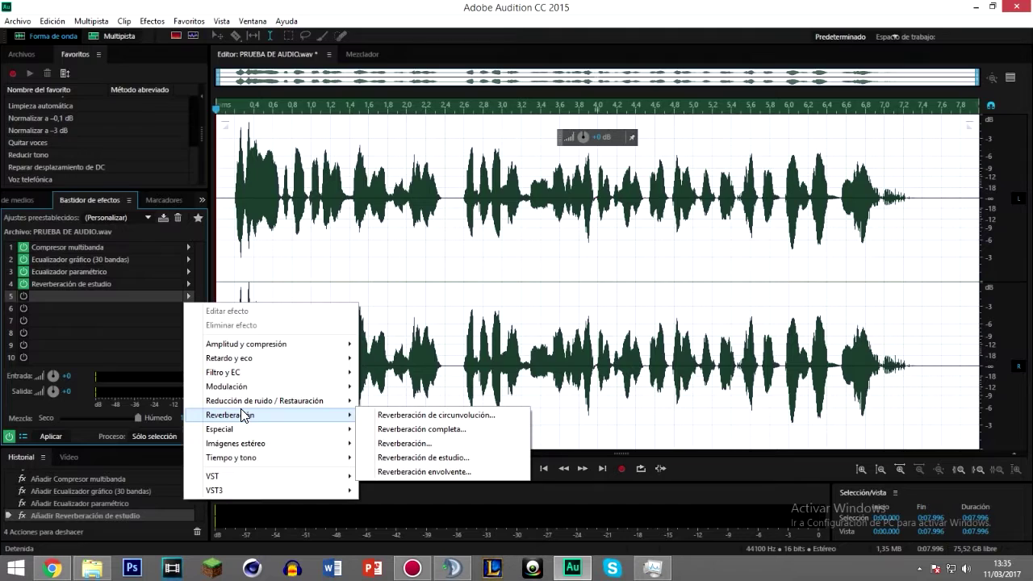
{"action": "mouse_move", "coordinate": [242, 393]}
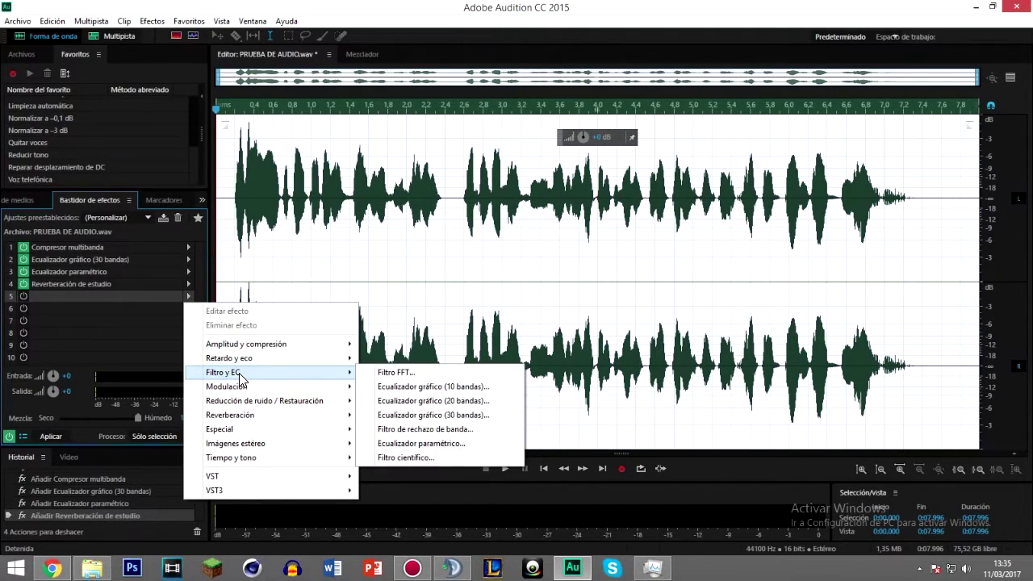
{"action": "left_click", "coordinate": [423, 459]}
{"action": "left_click", "coordinate": [395, 123]}
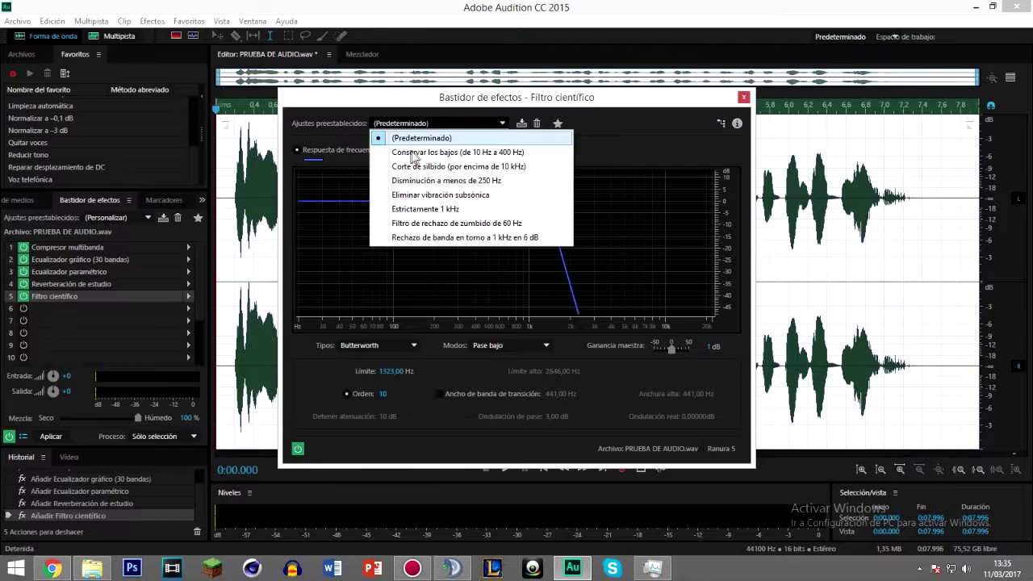
{"action": "left_click", "coordinate": [744, 97]}
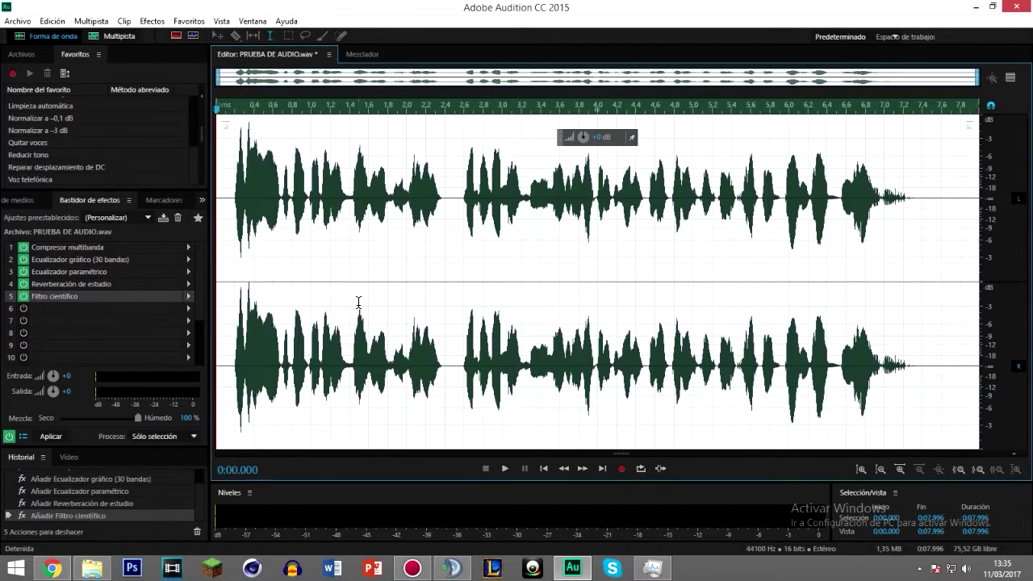
Step: Apply the effects rack to the selected audio and slightly lower the selection's amplitude
{"action": "left_click", "coordinate": [57, 434]}
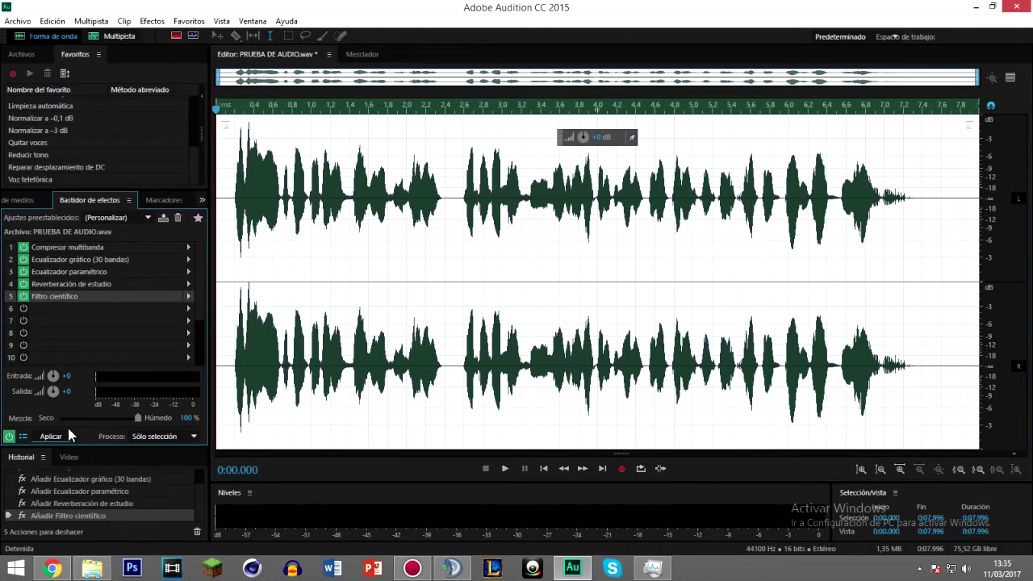
{"action": "left_click", "coordinate": [50, 439]}
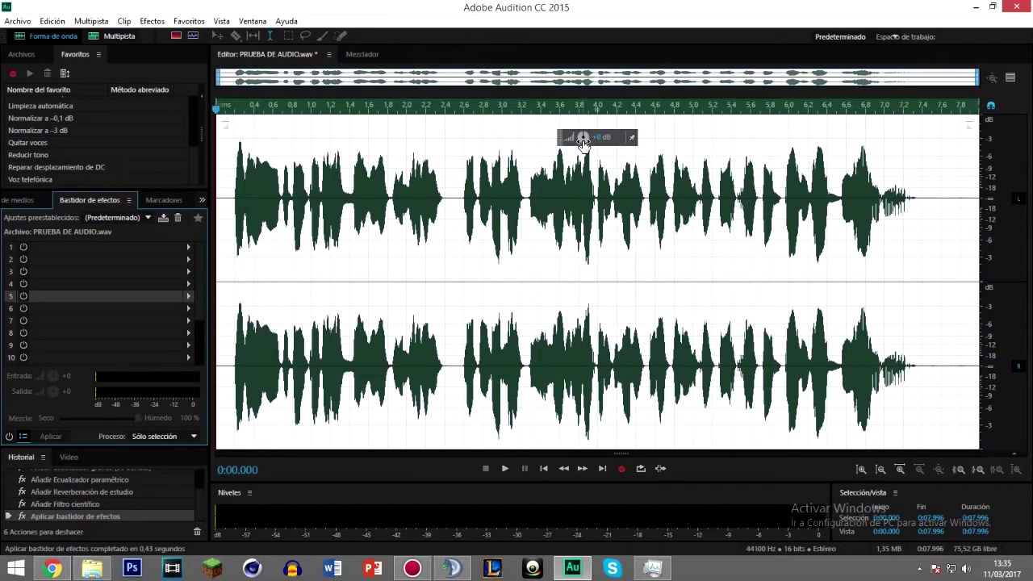
{"action": "left_click_drag", "start_coordinate": [583, 142], "coordinate": [581, 139]}
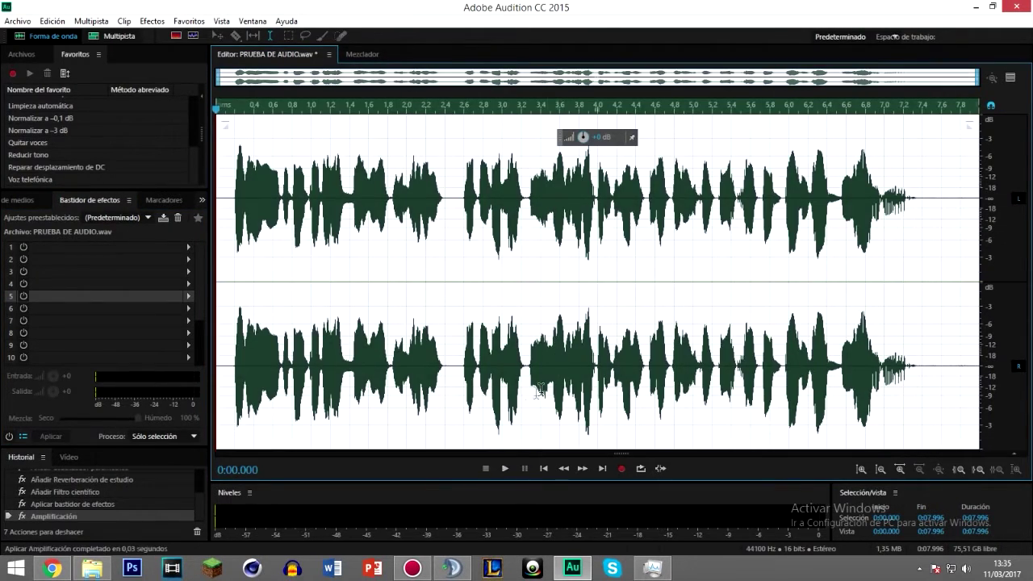
Step: Play the processed audio, and undo both the amplitude change and the applied effects rack
{"action": "left_click", "coordinate": [505, 468]}
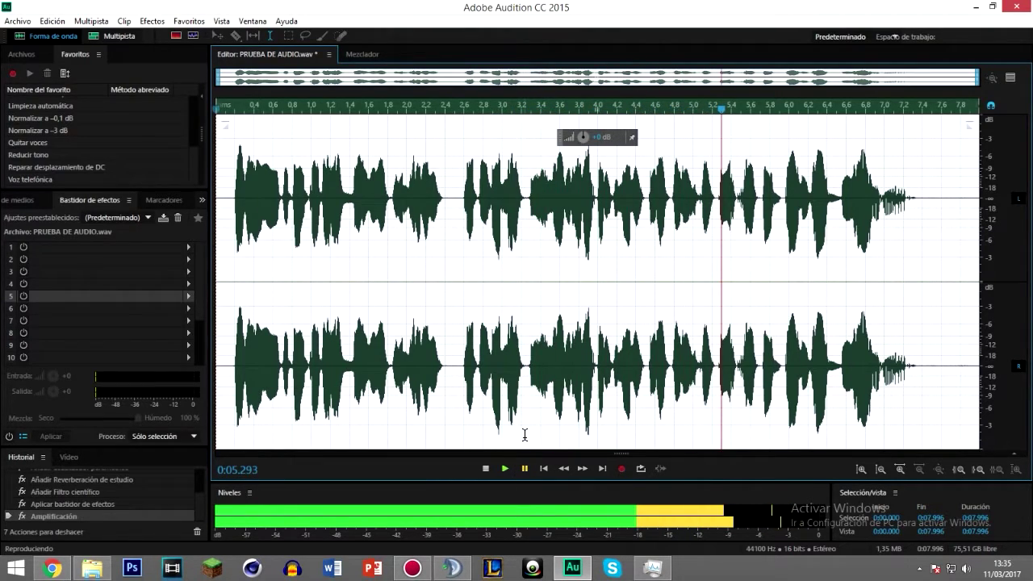
{"action": "key", "text": "ctrl+z"}
{"action": "key", "text": "ctrl+z"}
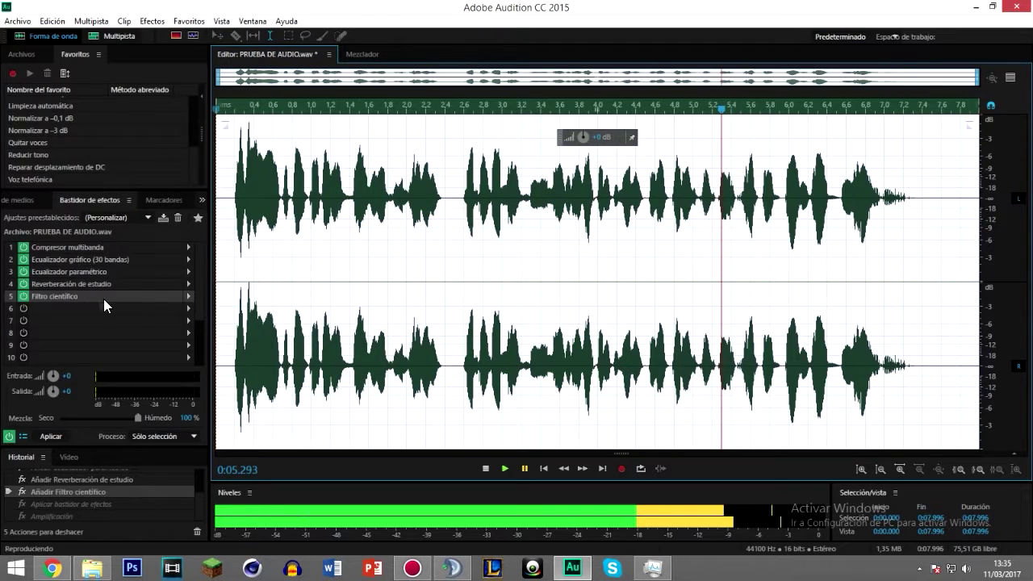
Step: Try removing the Filtro científico from slot 5 of the effects rack, and undo the change
{"action": "left_click", "coordinate": [68, 291]}
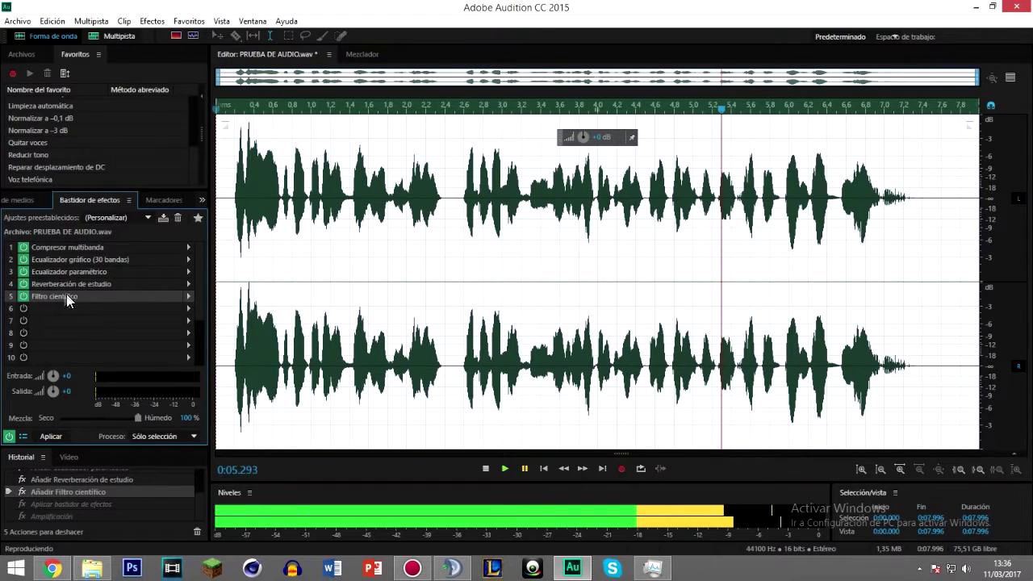
{"action": "key", "text": "Delete"}
{"action": "key", "text": "ctrl+z"}
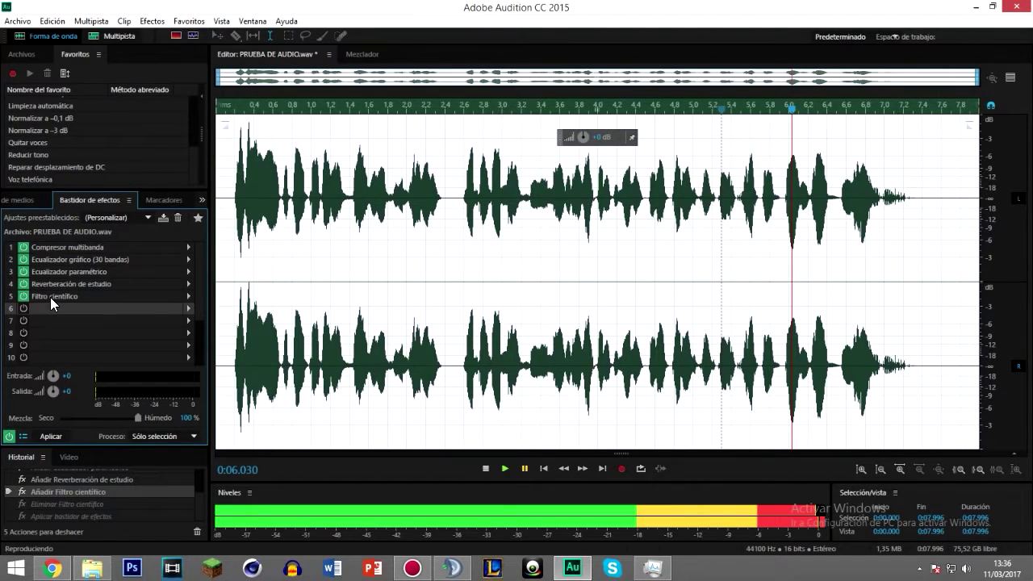
Step: Review the settings and presets of the Filtro científico in rack slot 5
{"action": "left_click", "coordinate": [52, 297]}
{"action": "double_click", "coordinate": [63, 297]}
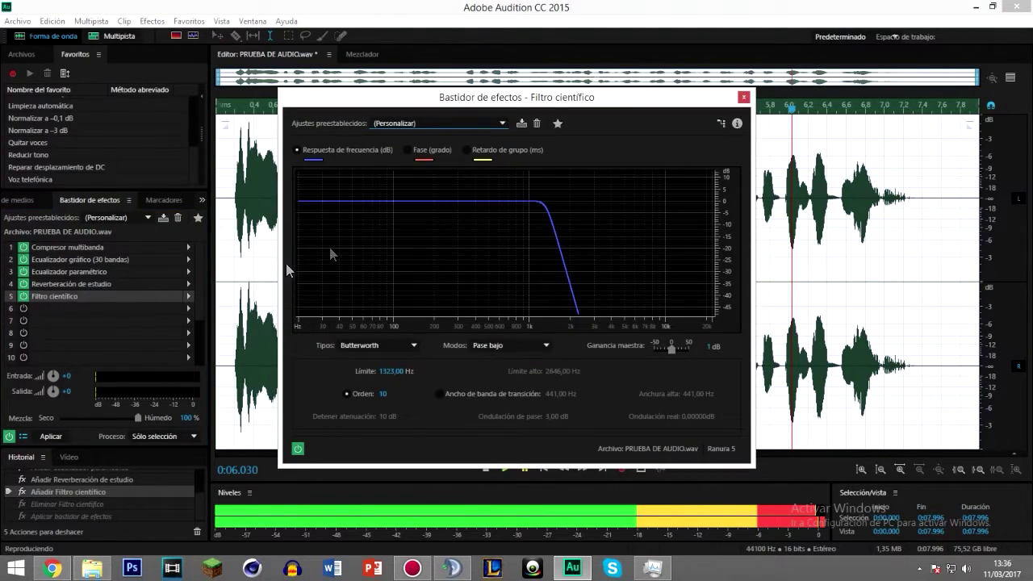
{"action": "left_click", "coordinate": [398, 124]}
{"action": "left_click", "coordinate": [398, 125]}
{"action": "left_click", "coordinate": [743, 98]}
Step: Remove the Filtro científico from slot 5 of the effects rack
{"action": "left_click", "coordinate": [191, 296]}
{"action": "left_click", "coordinate": [175, 297]}
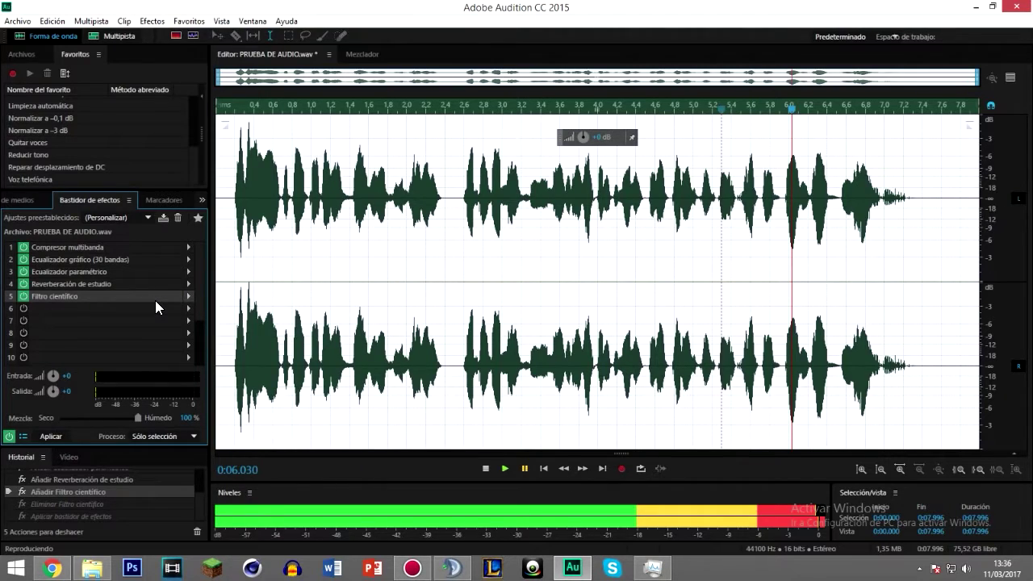
{"action": "key", "text": "Delete"}
Step: Apply the four-effect rack to the whole recording and play the processed audio
{"action": "left_click", "coordinate": [66, 286]}
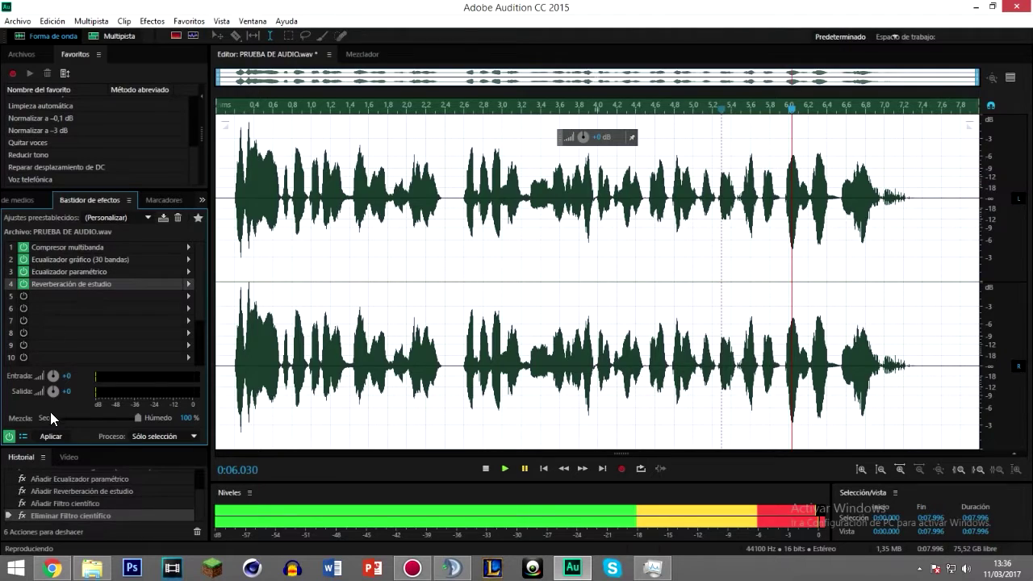
{"action": "left_click", "coordinate": [51, 434]}
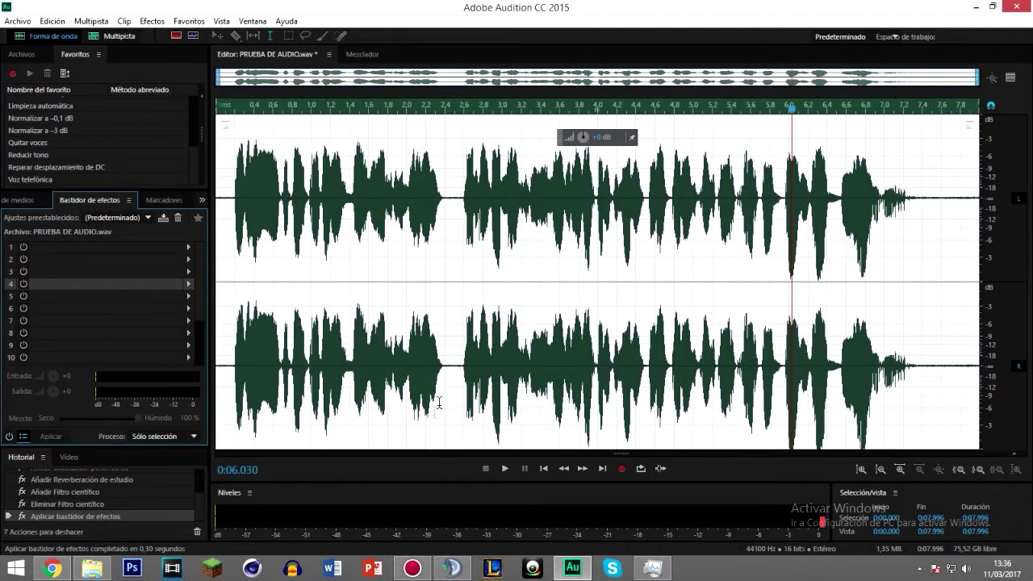
{"action": "left_click", "coordinate": [506, 468]}
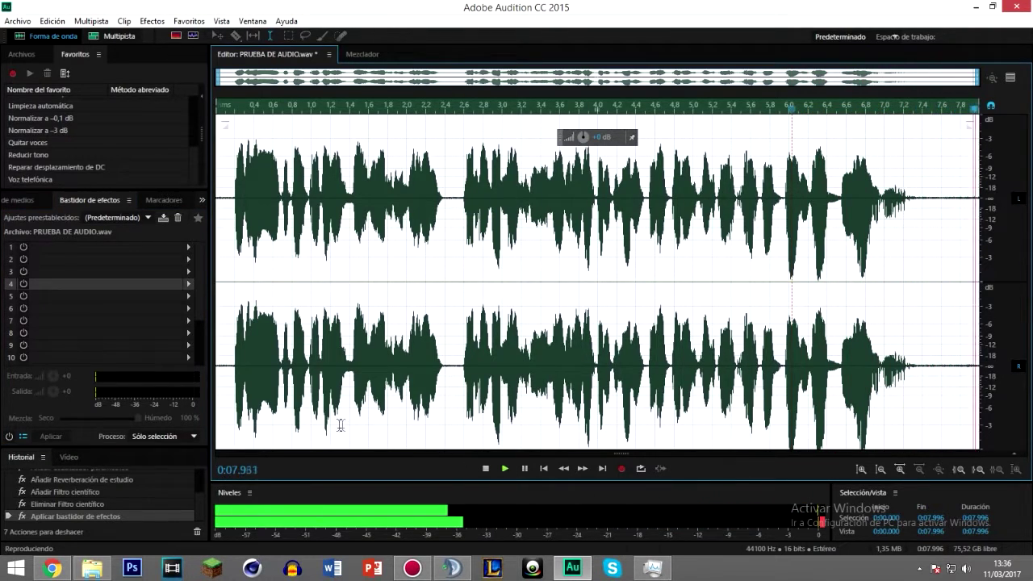
Step: Replay the processed recording from about 0.2 s and slightly lower its amplitude
{"action": "left_click", "coordinate": [235, 389]}
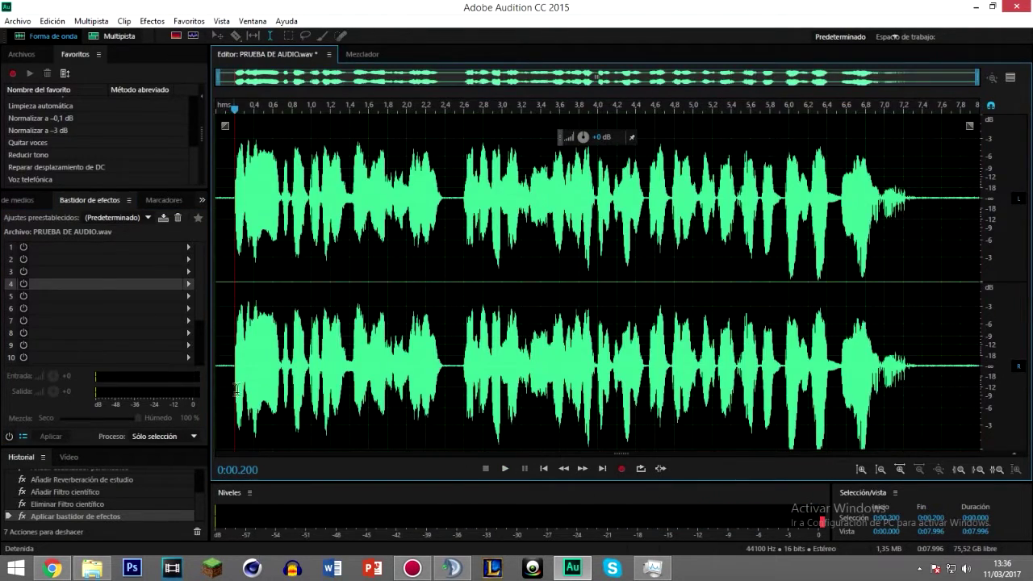
{"action": "left_click", "coordinate": [504, 468]}
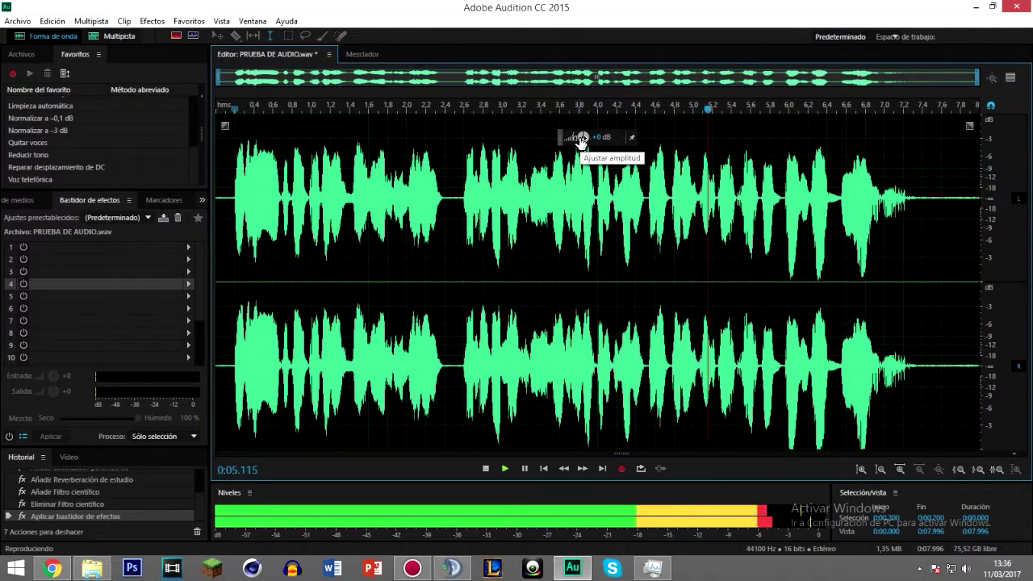
{"action": "left_click_drag", "start_coordinate": [583, 142], "coordinate": [582, 139]}
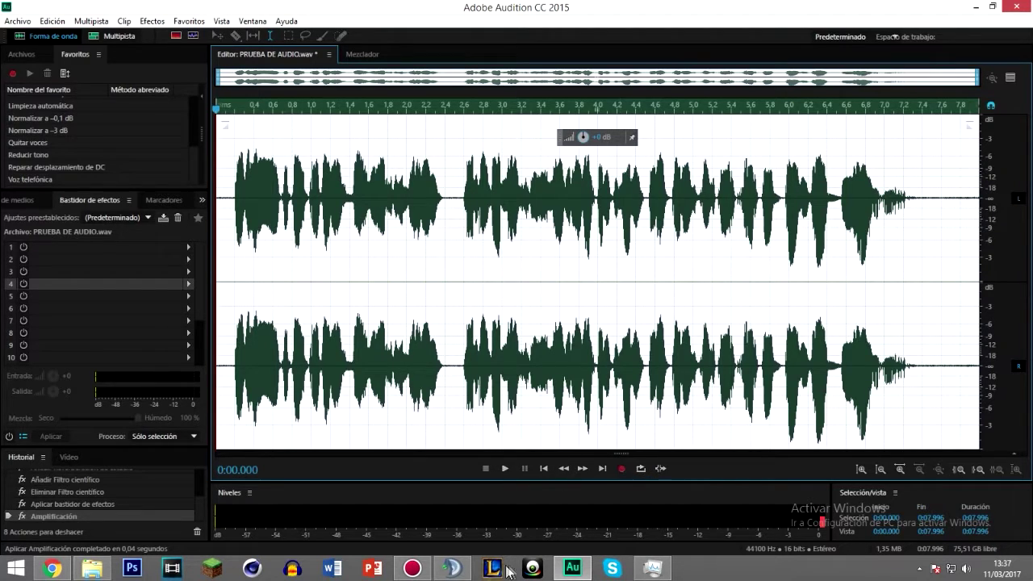
Step: Switch to the Action! recorder, examine its microphone settings and sound balance, and return to Adobe Audition
{"action": "left_click", "coordinate": [413, 569]}
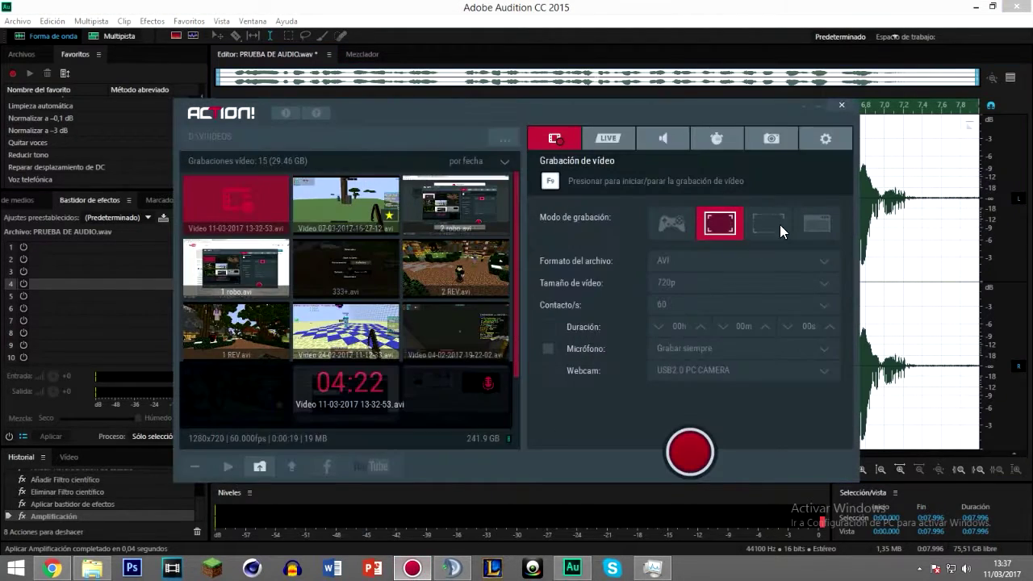
{"action": "left_click", "coordinate": [816, 137]}
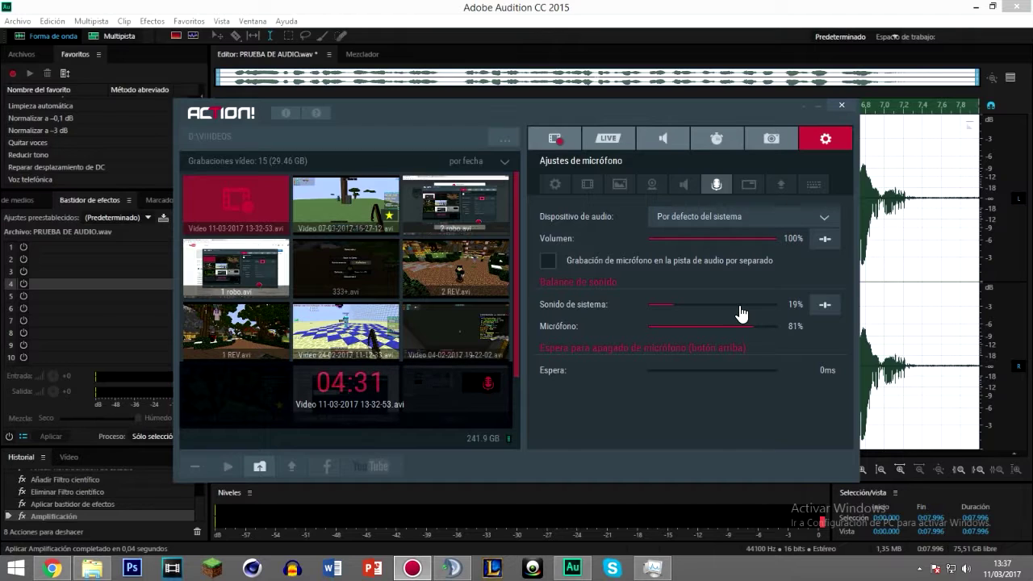
{"action": "key", "text": "alt+Tab"}
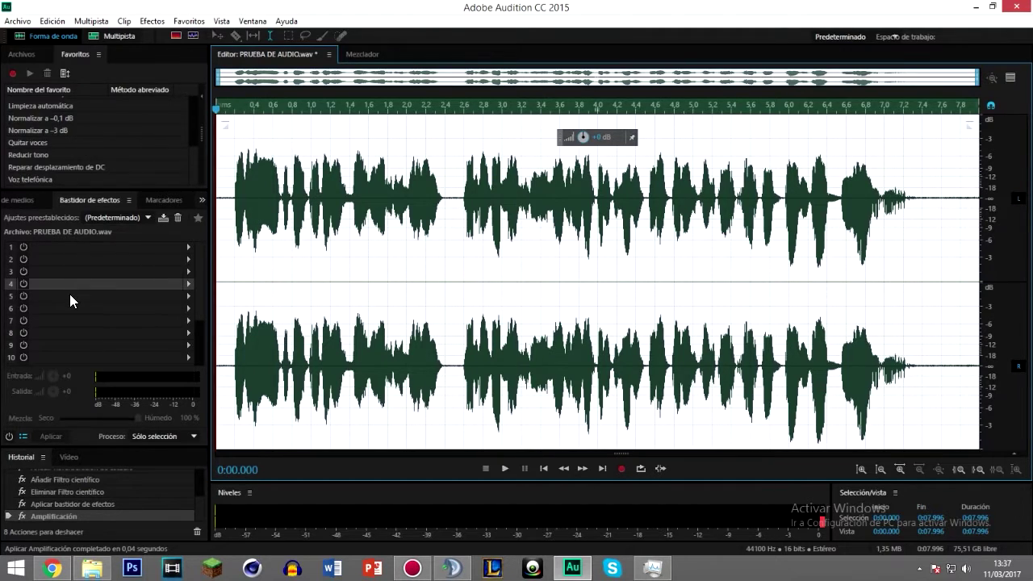
Step: Undo the amplitude change and the application of the effects rack
{"action": "key", "text": "ctrl+z"}
{"action": "key", "text": "ctrl+z"}
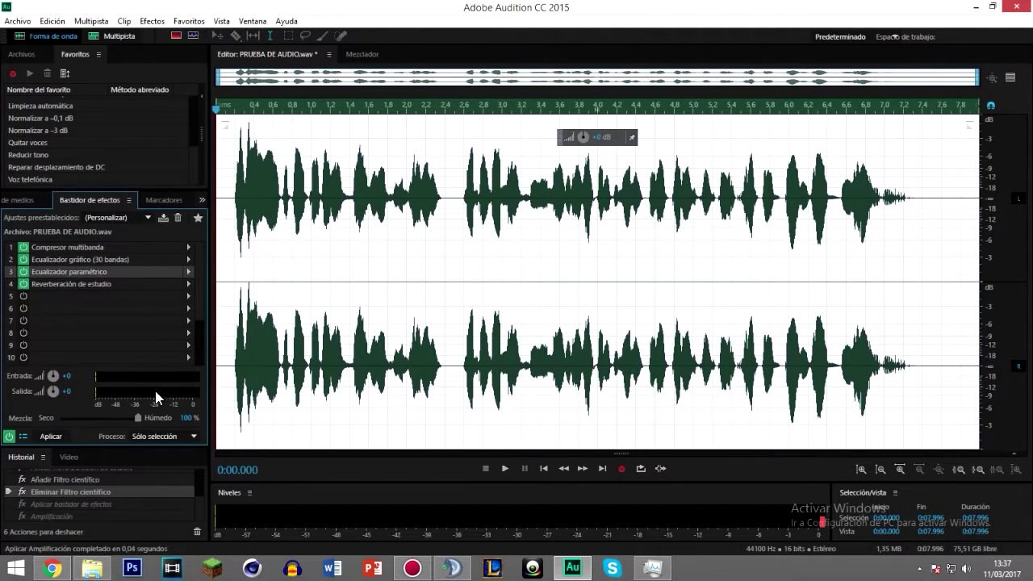
Step: Save the current four-effect rack as a favorite named GANES and locate it in the favorites list
{"action": "left_click", "coordinate": [197, 218]}
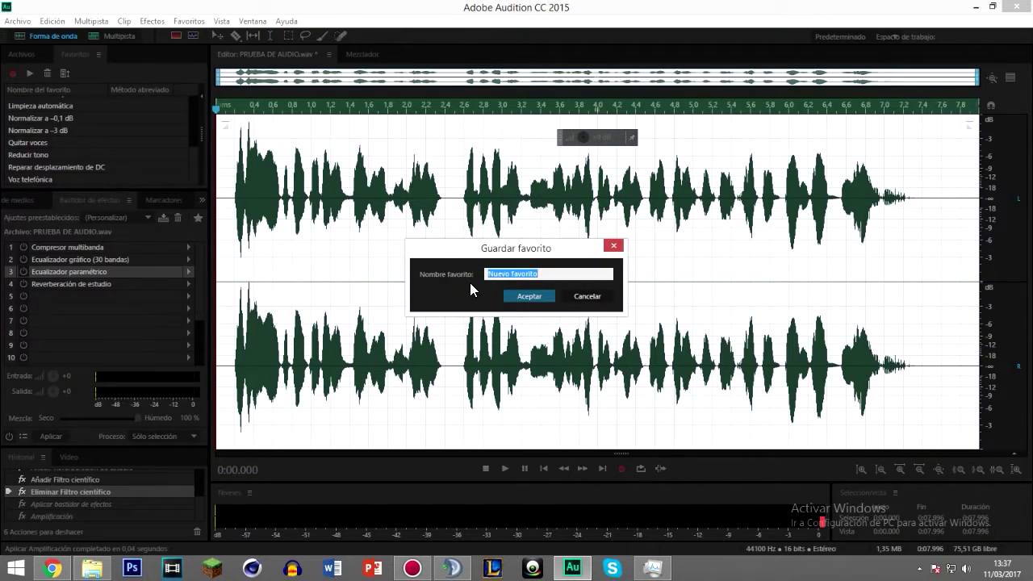
{"action": "type", "text": "GANES +"}
{"action": "key", "text": "Return"}
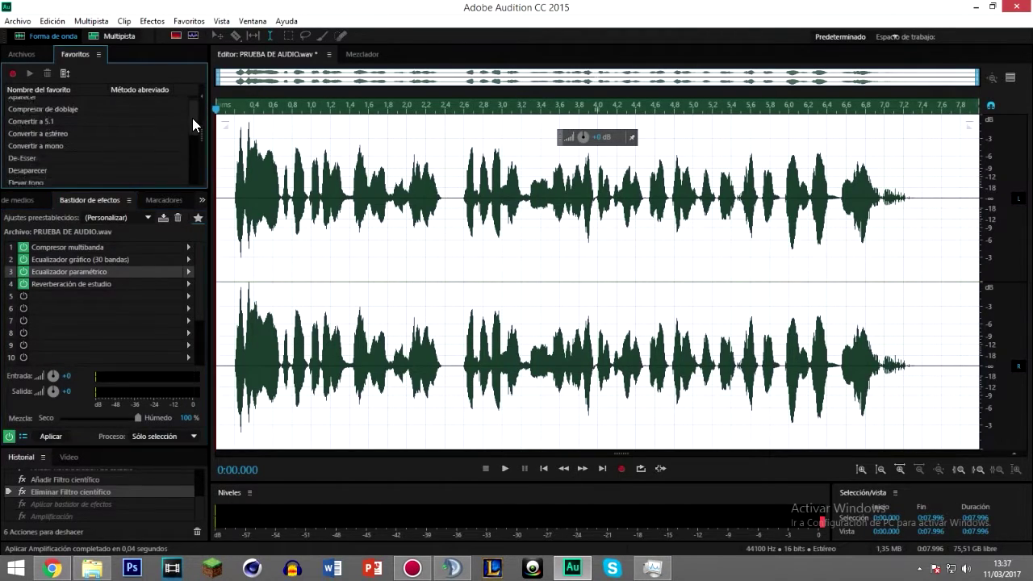
{"action": "left_click_drag", "start_coordinate": [192, 118], "coordinate": [185, 155]}
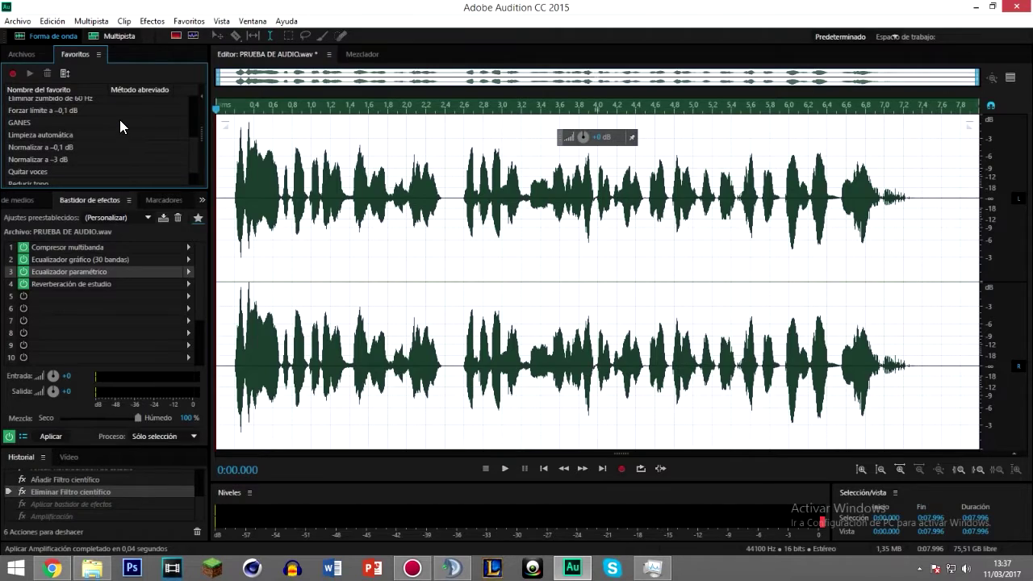